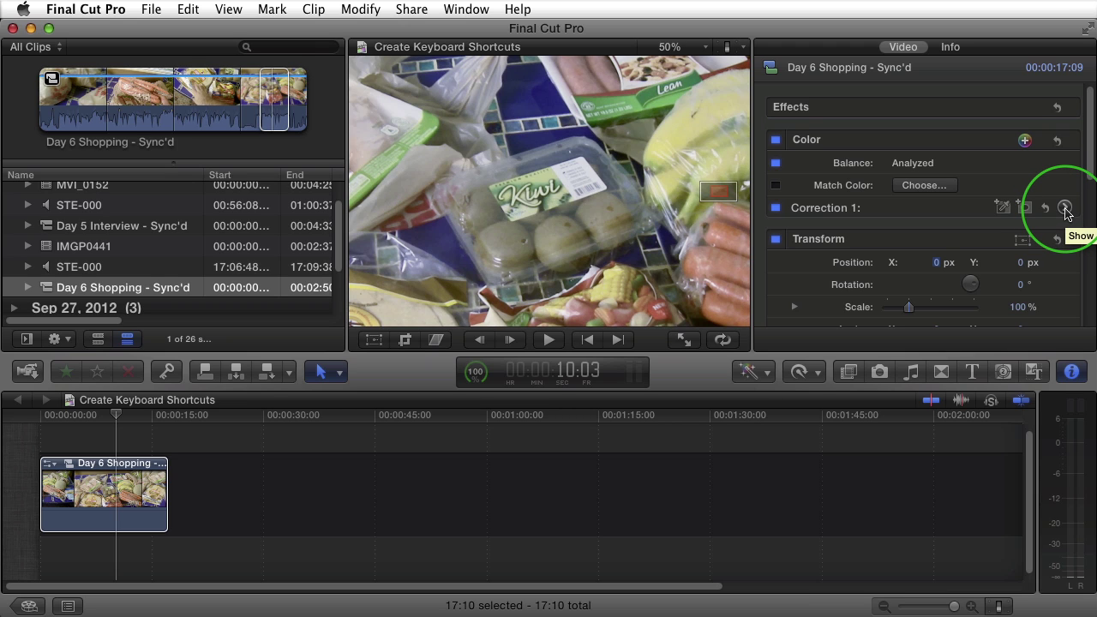
Apply the Moonlight preset to Correction 1 through its Color Board, tinting the grocery clip blue
left_click(1065, 209)
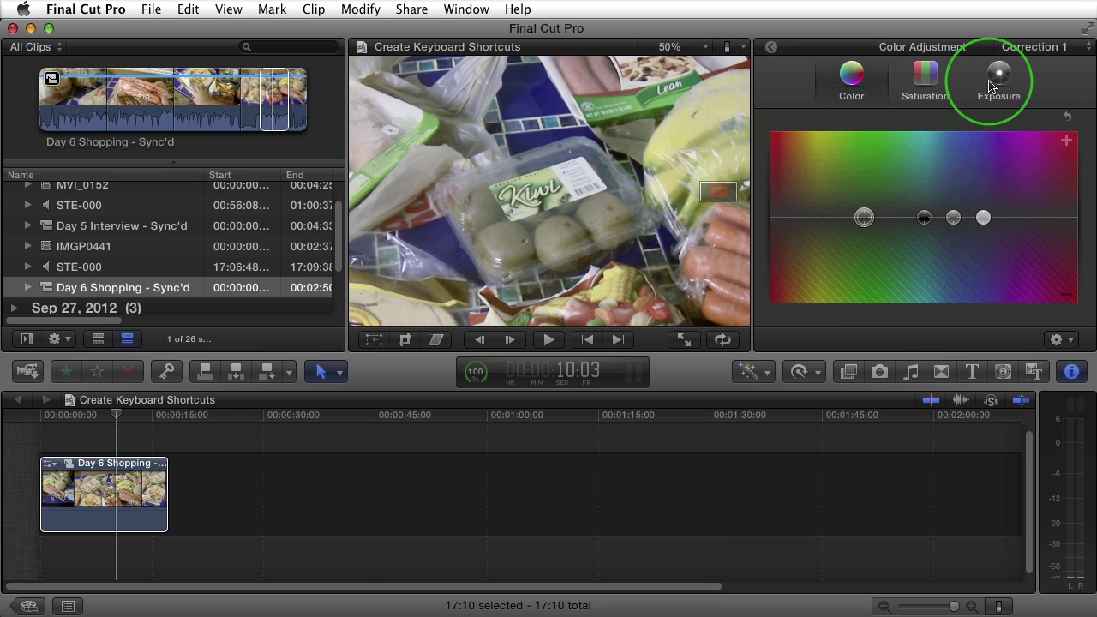
left_click(1069, 342)
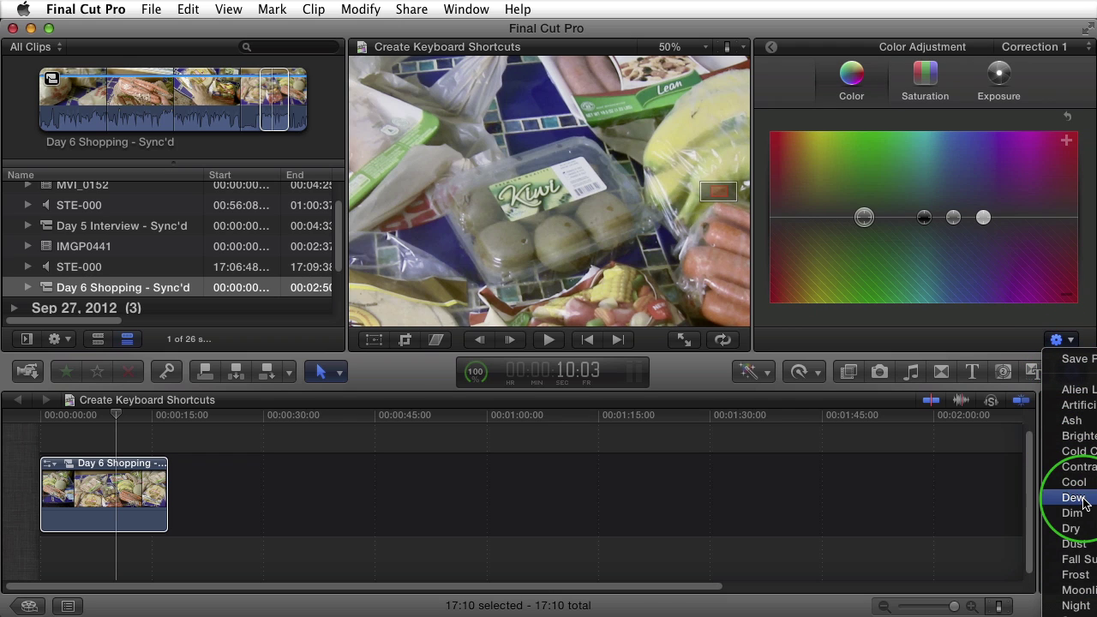
left_click(1073, 591)
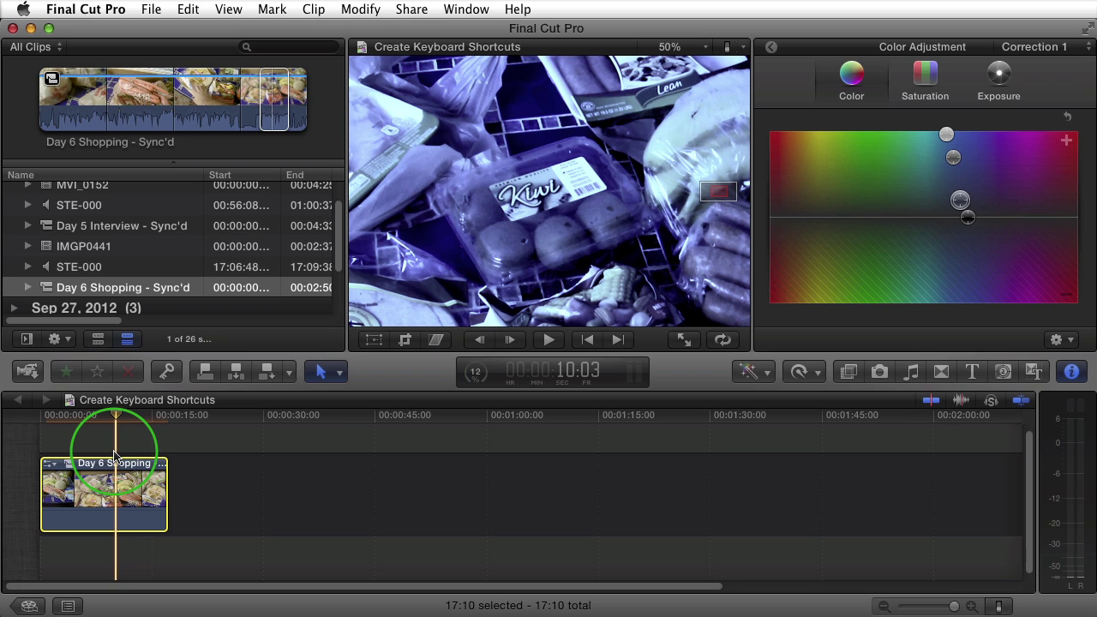
Switch the active keyboard command set to Default
left_click(150, 7)
left_click(103, 7)
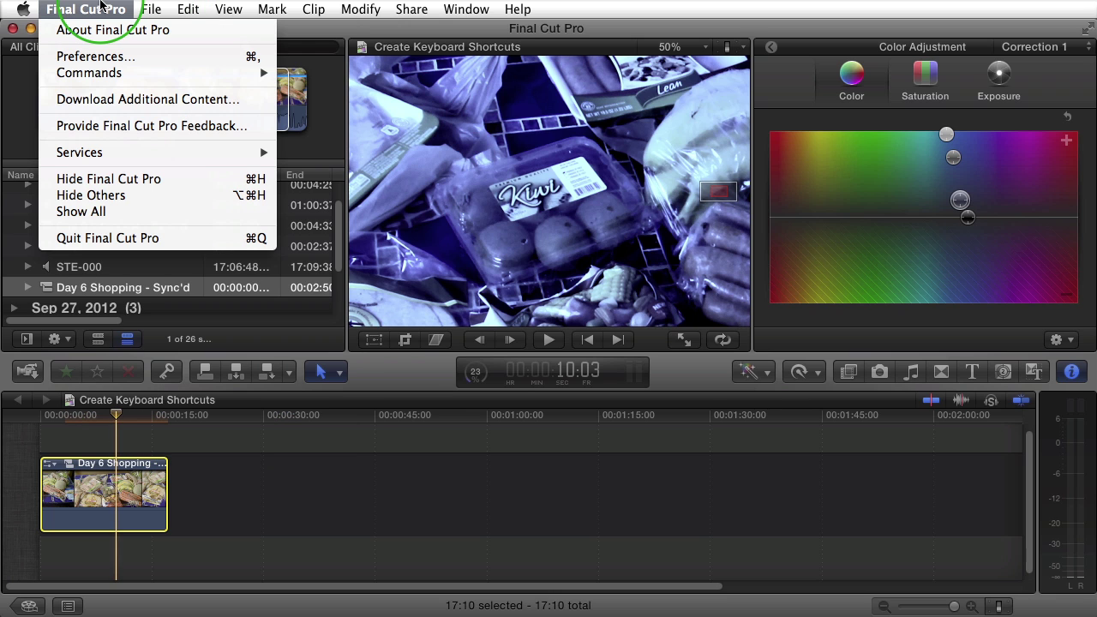
mouse_move(121, 72)
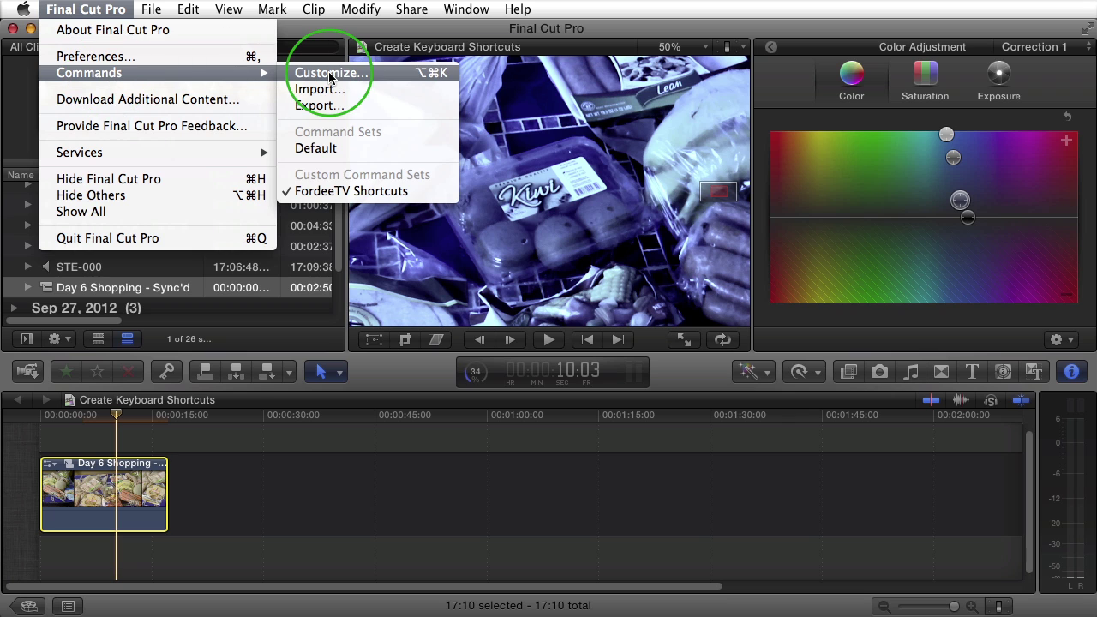
left_click(317, 150)
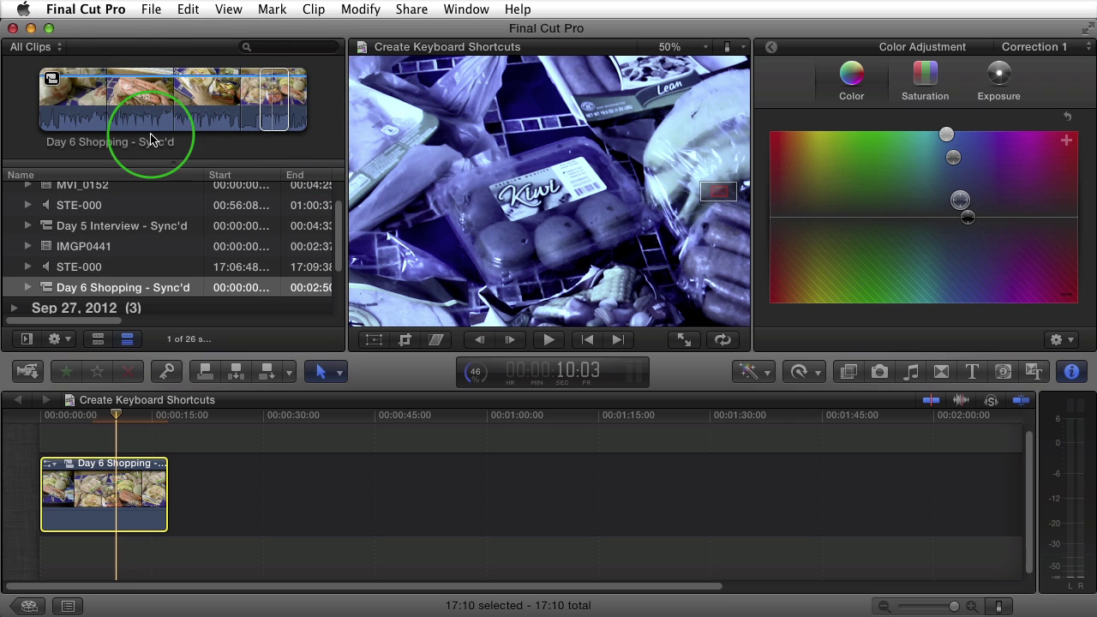
Open the Command Editor through Commands > Customize
left_click(86, 9)
mouse_move(90, 73)
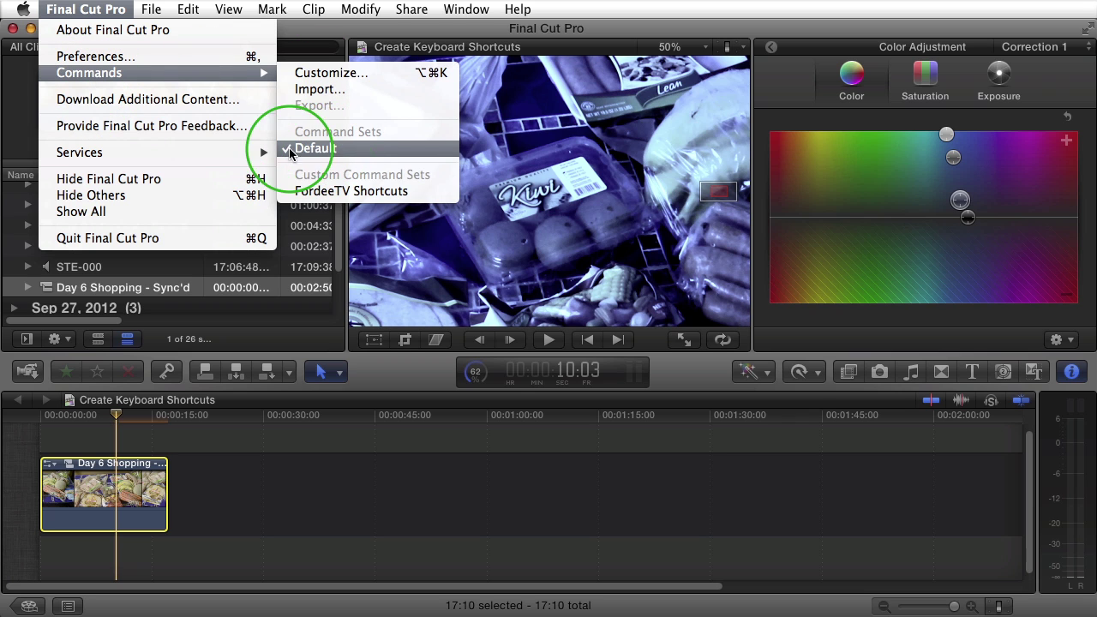
left_click(306, 77)
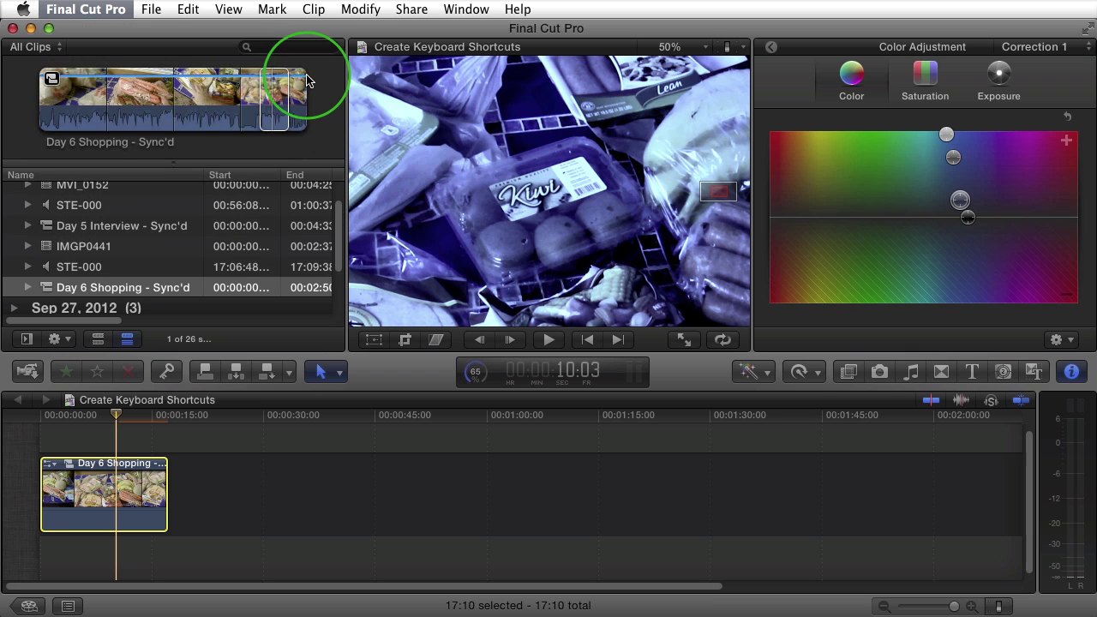
Filter the Command Editor list to 'correction' commands and display the C key's current assignments
left_click_drag(763, 196, 266, 11)
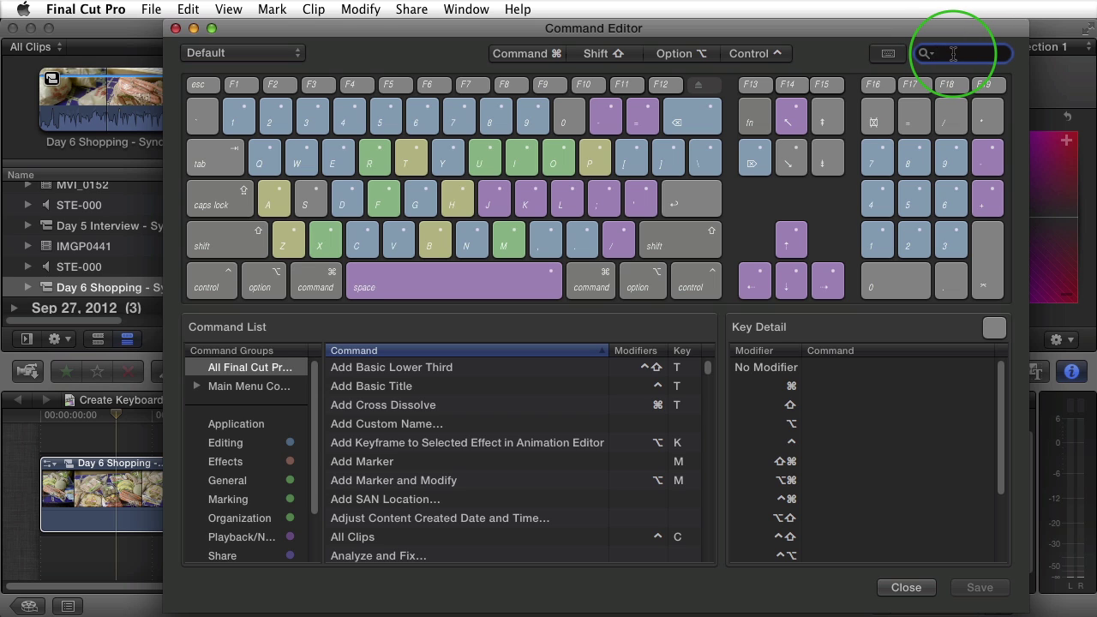
type("rection")
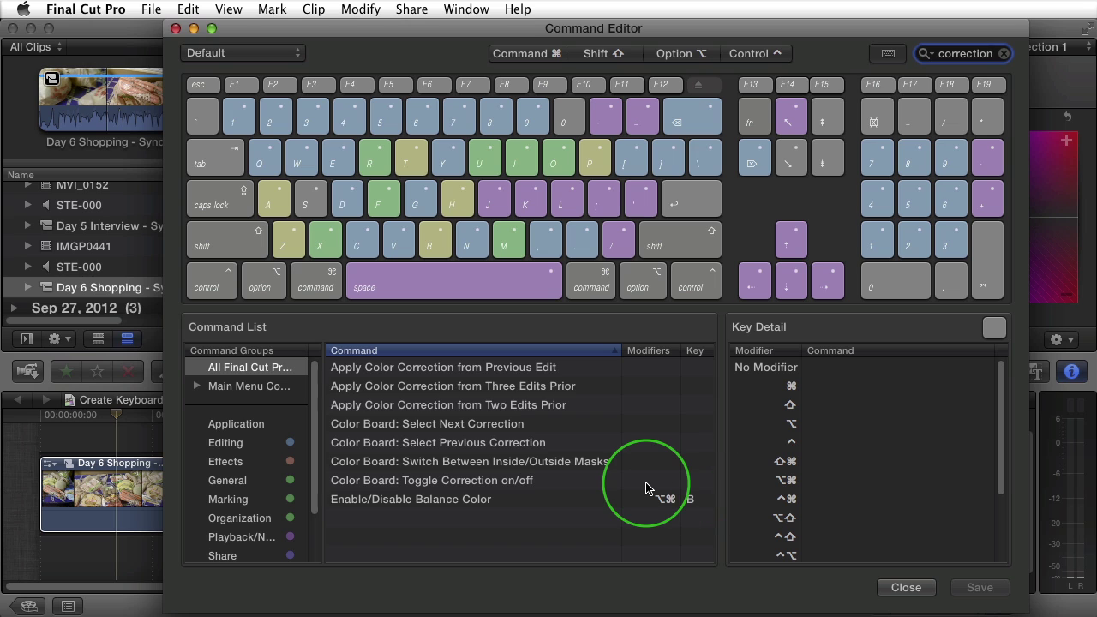
left_click(359, 247)
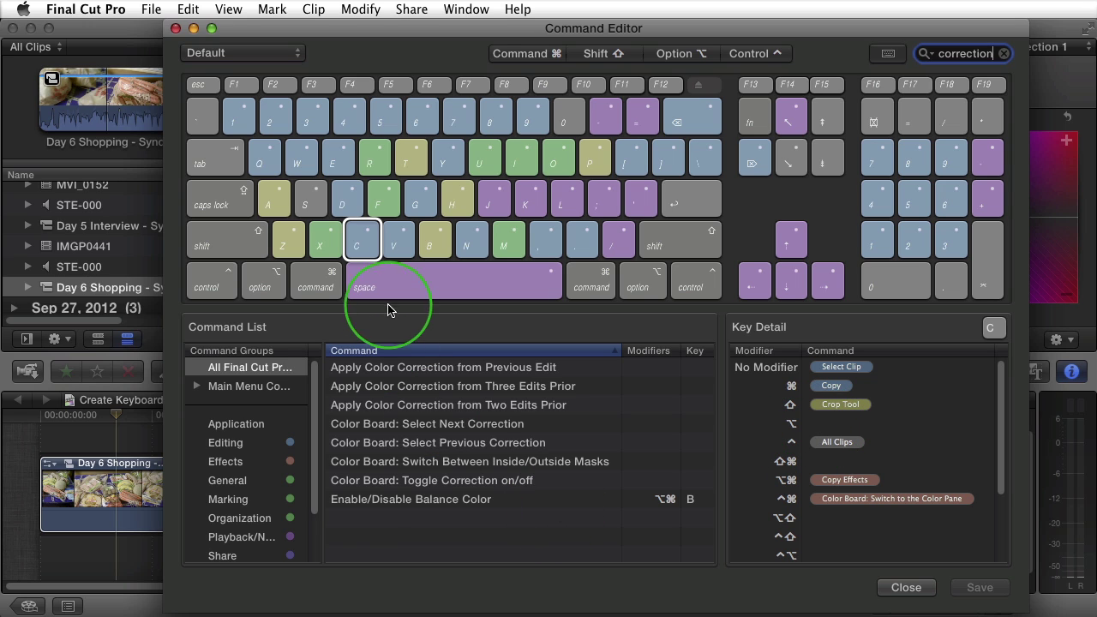
Map Color Board: Toggle Correction on/off to Option-C in a Default copy named 'Fordee's Awesome Keyboard Shortcuts'
left_click_drag(345, 482, 852, 418)
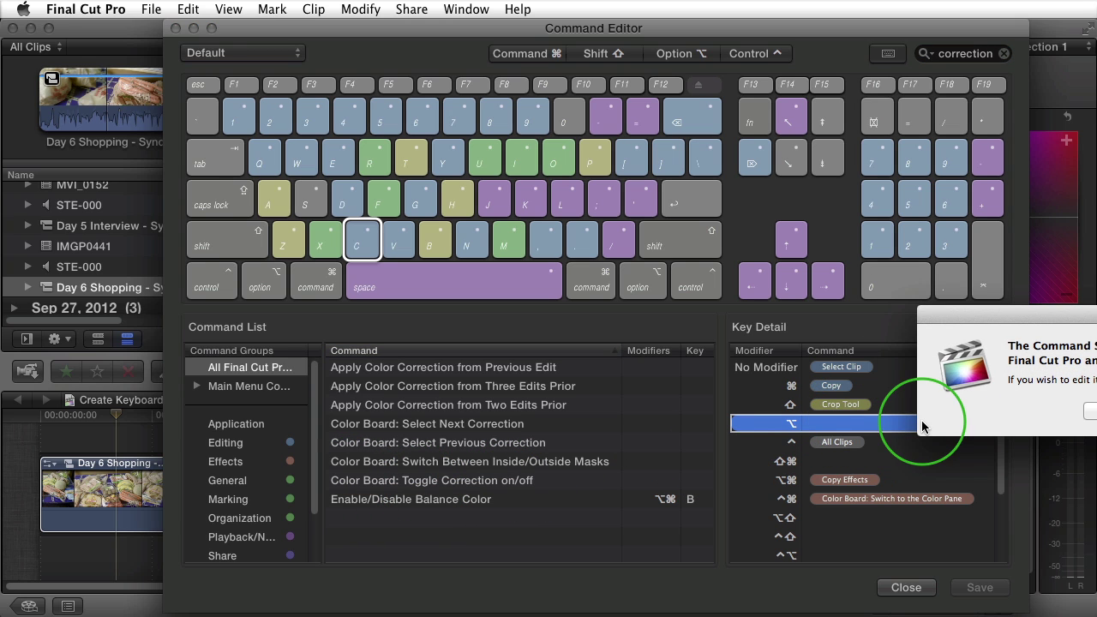
left_click_drag(986, 311, 630, 312)
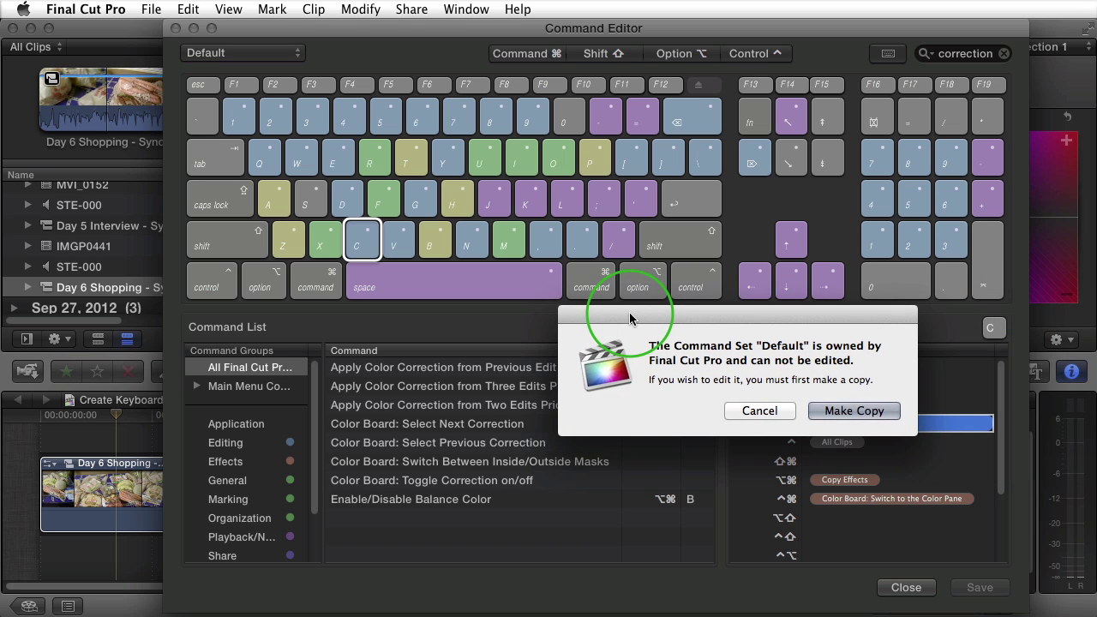
left_click(823, 410)
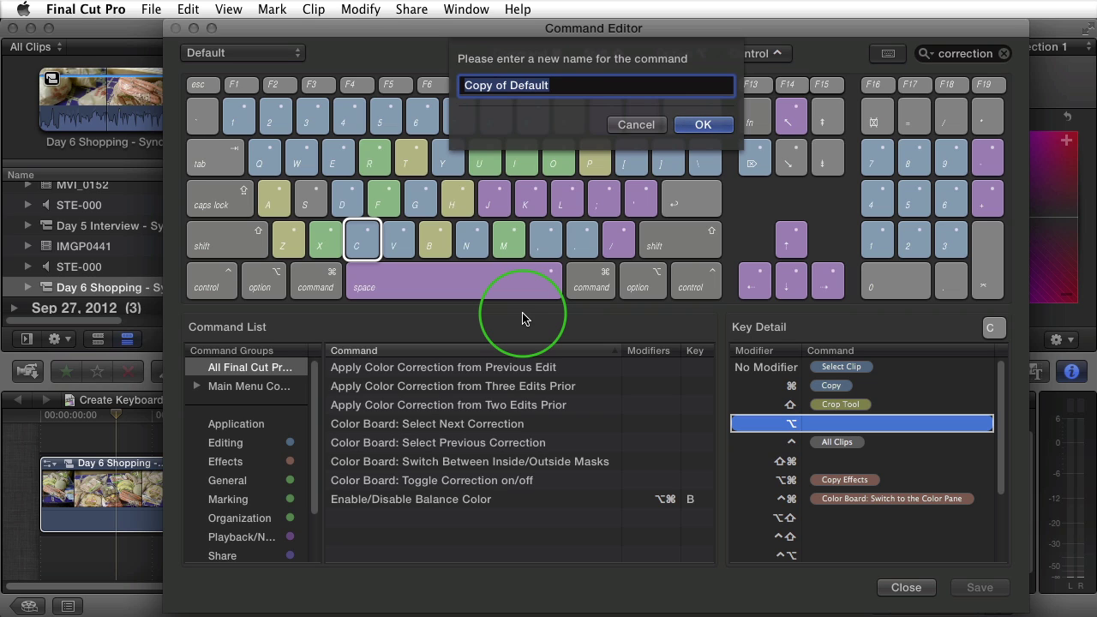
type("Fordee's ")
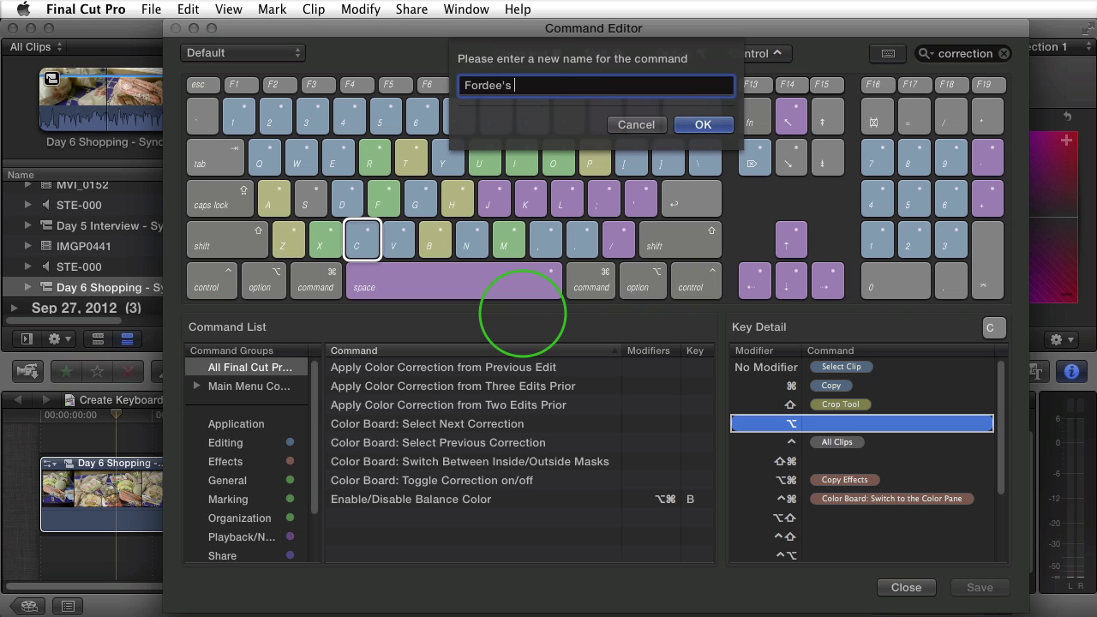
type("Awesome Keyboard Shortcuts")
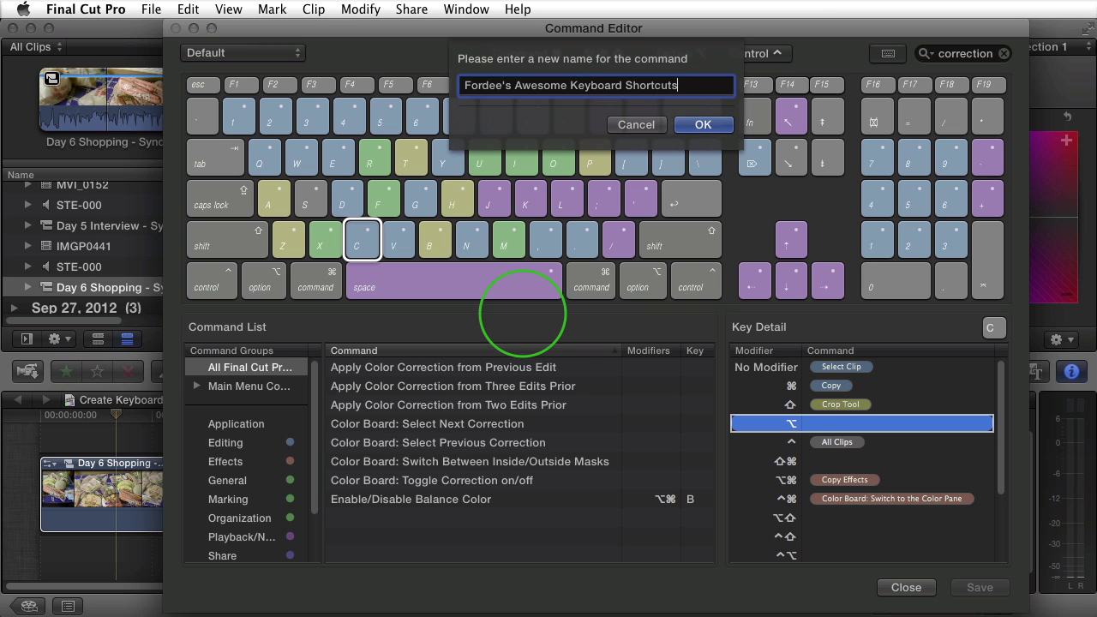
left_click(688, 134)
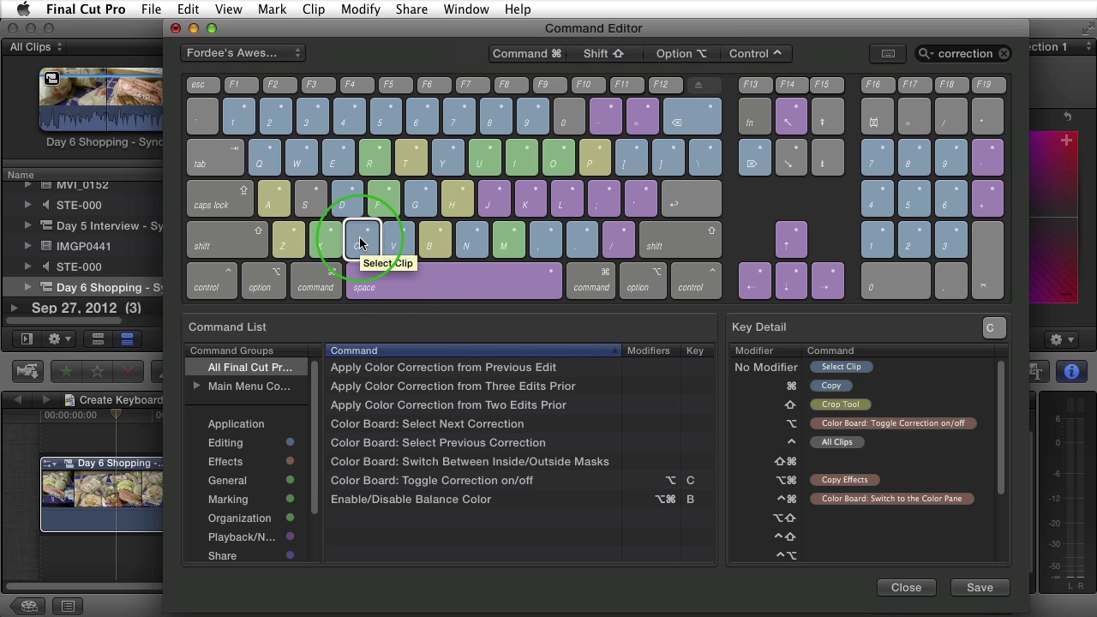
Review the A and C key assignments, then save the command set and close the Command Editor
left_click(267, 199)
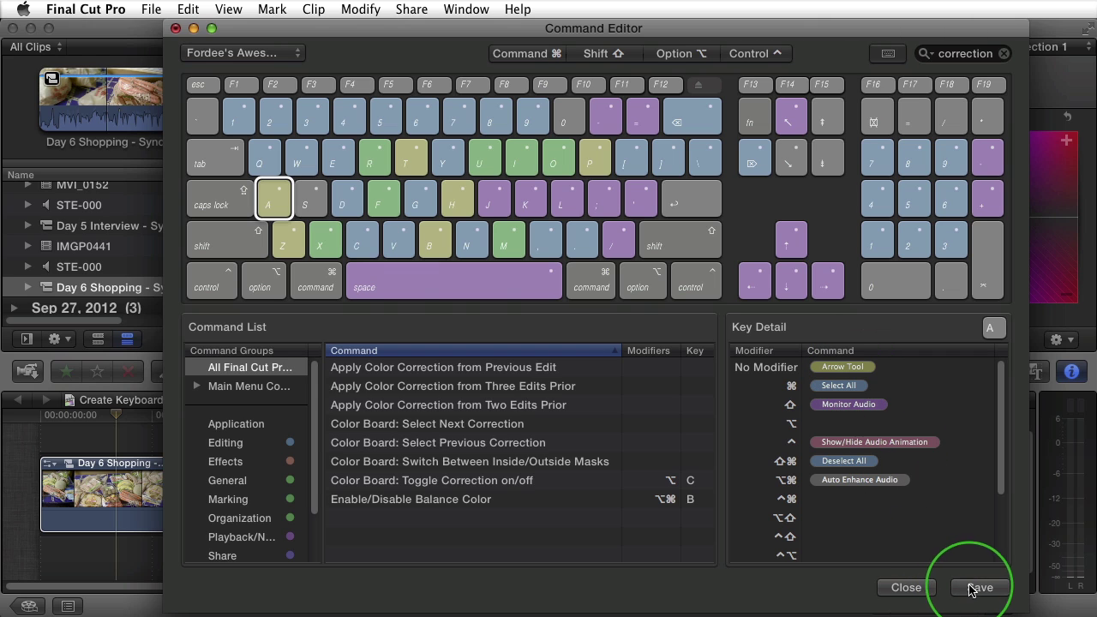
left_click(362, 240)
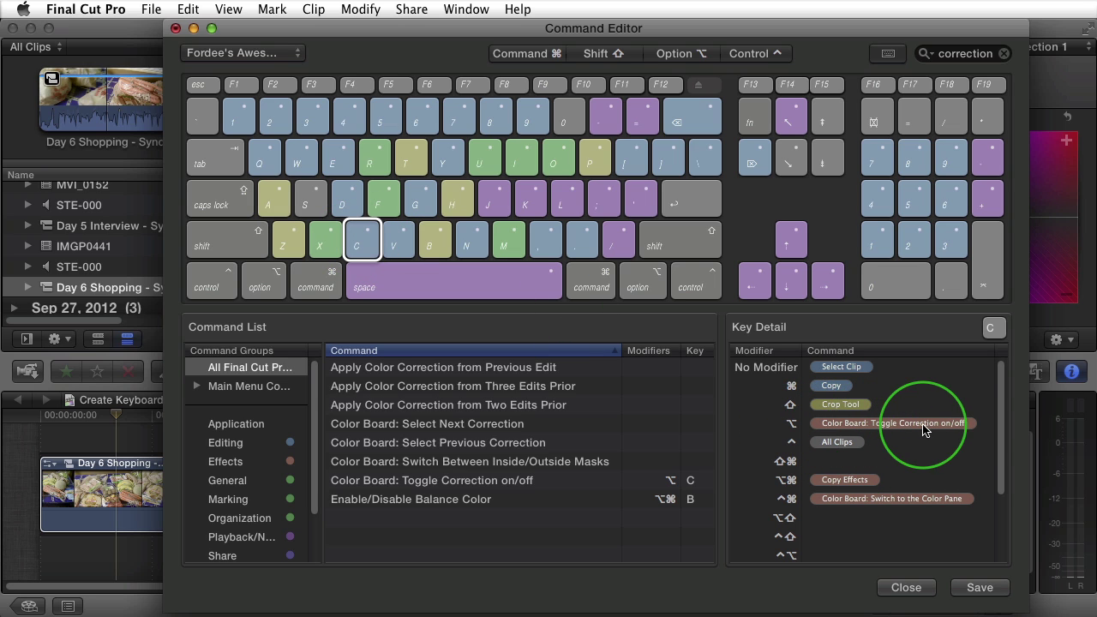
left_click(969, 589)
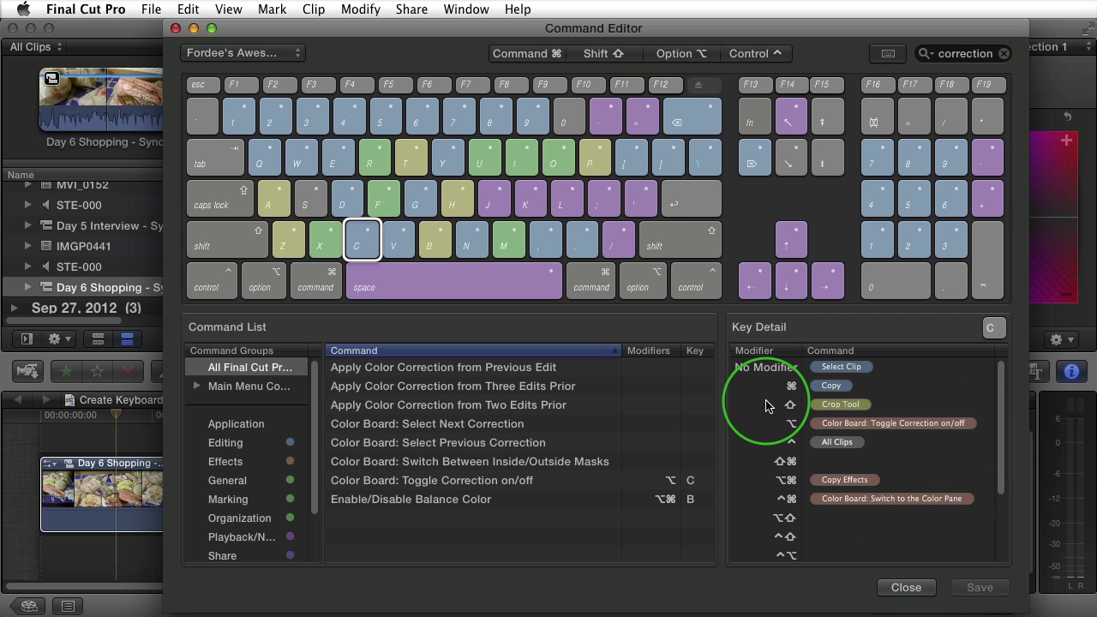
left_click(900, 589)
left_click(149, 7)
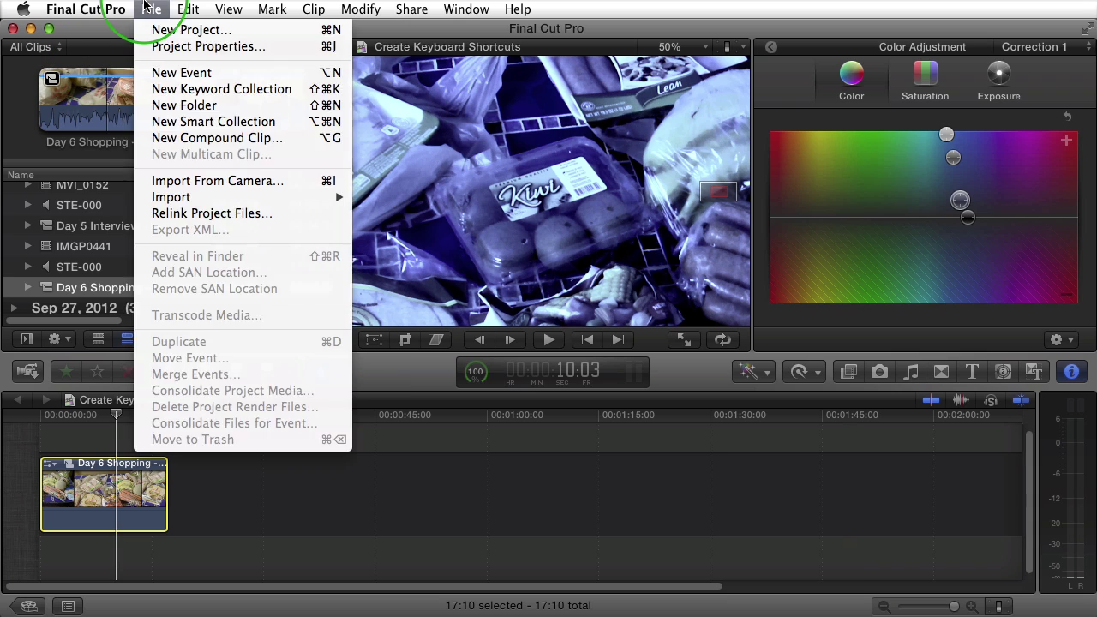
mouse_move(90, 78)
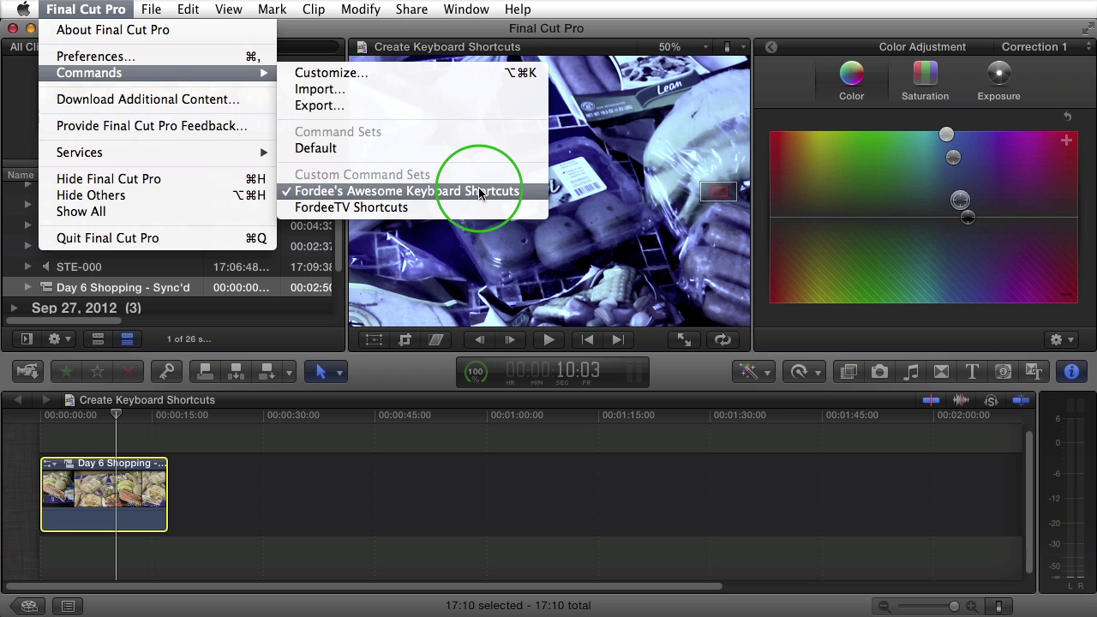
left_click(124, 10)
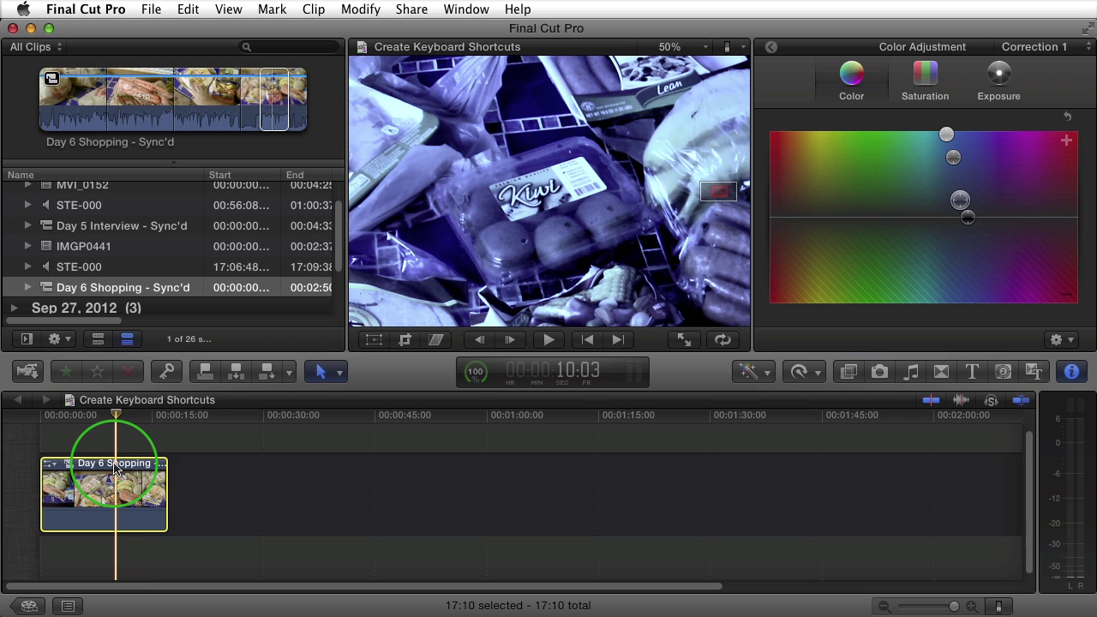
key("super+alt+b")
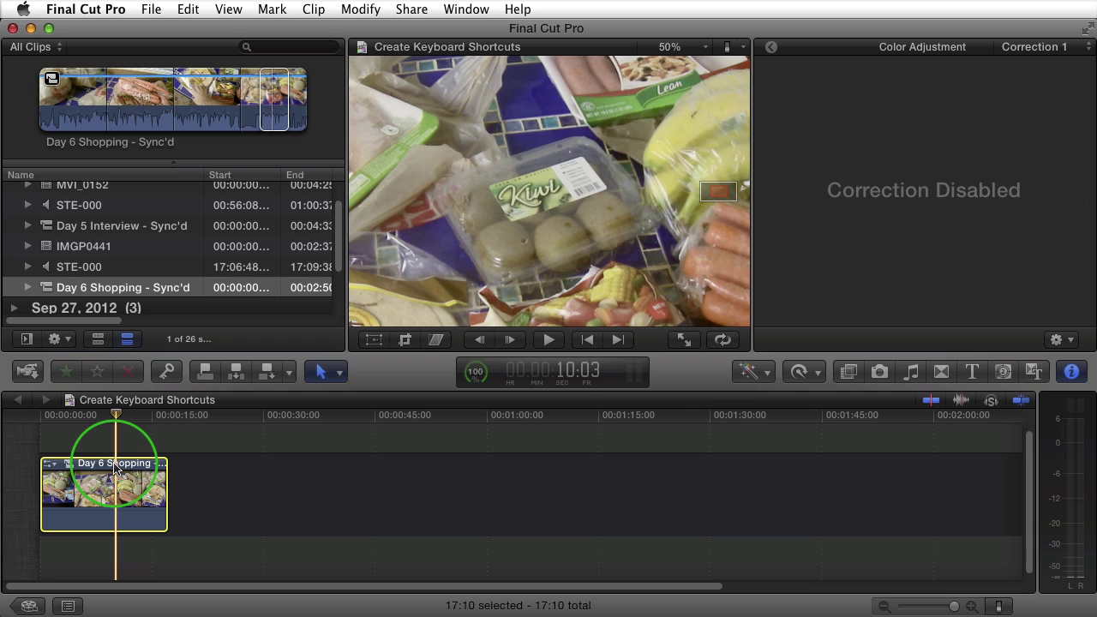
left_click(769, 49)
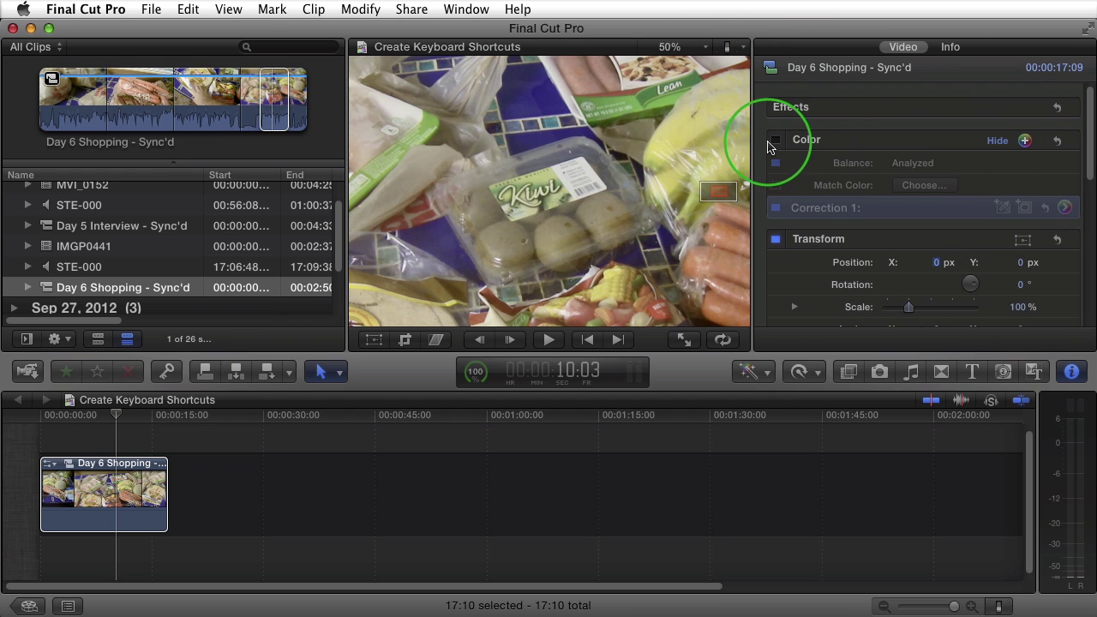
left_click(775, 139)
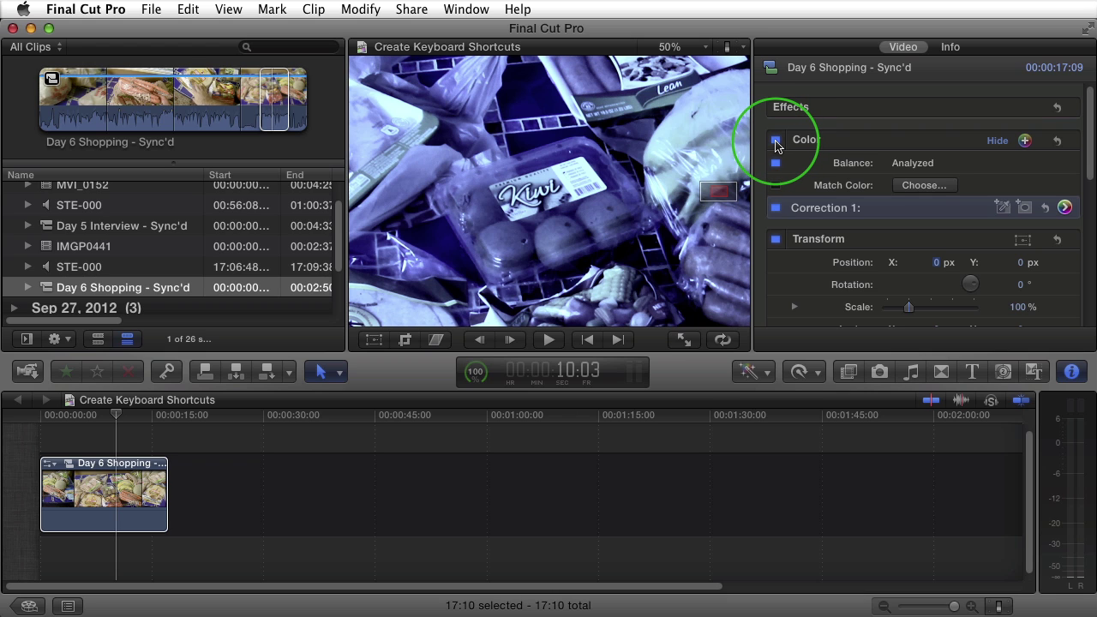
left_click(776, 141)
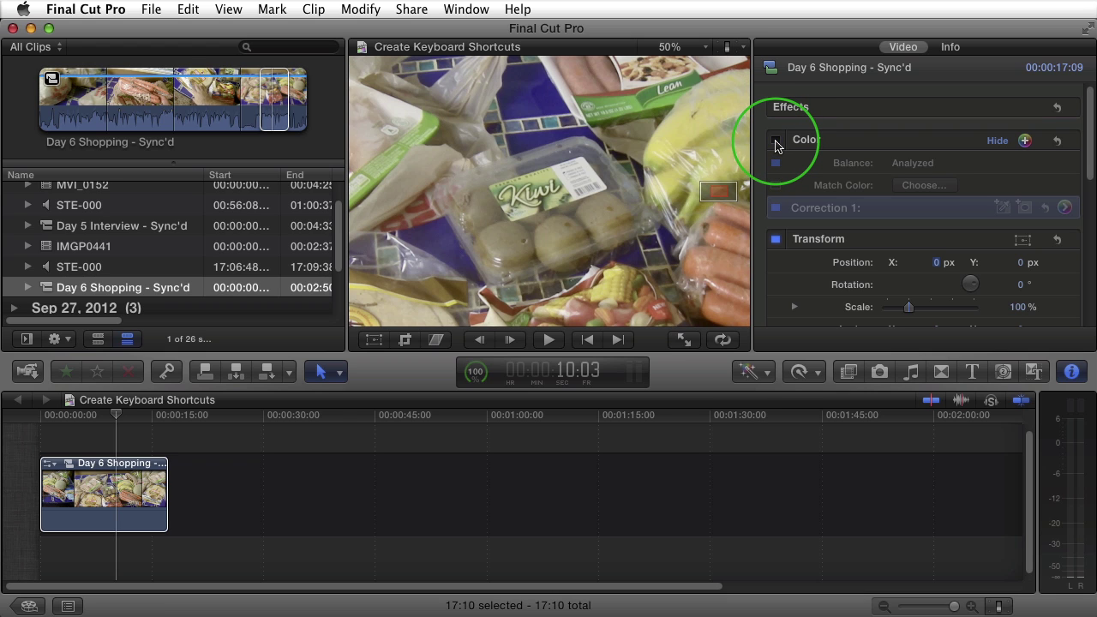
left_click(776, 140)
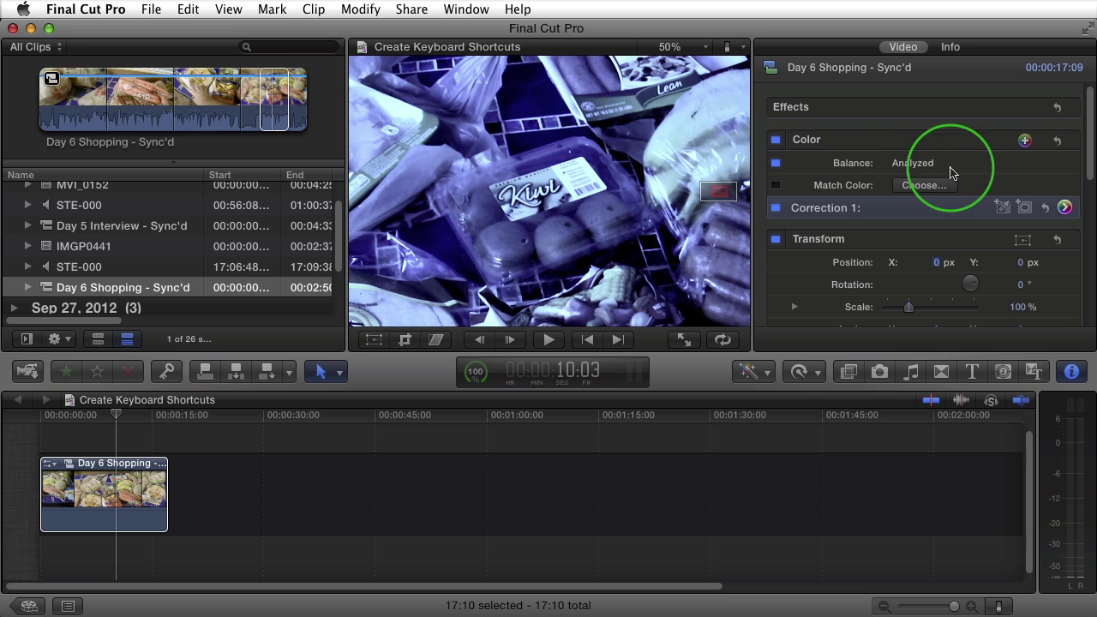
left_click(1065, 208)
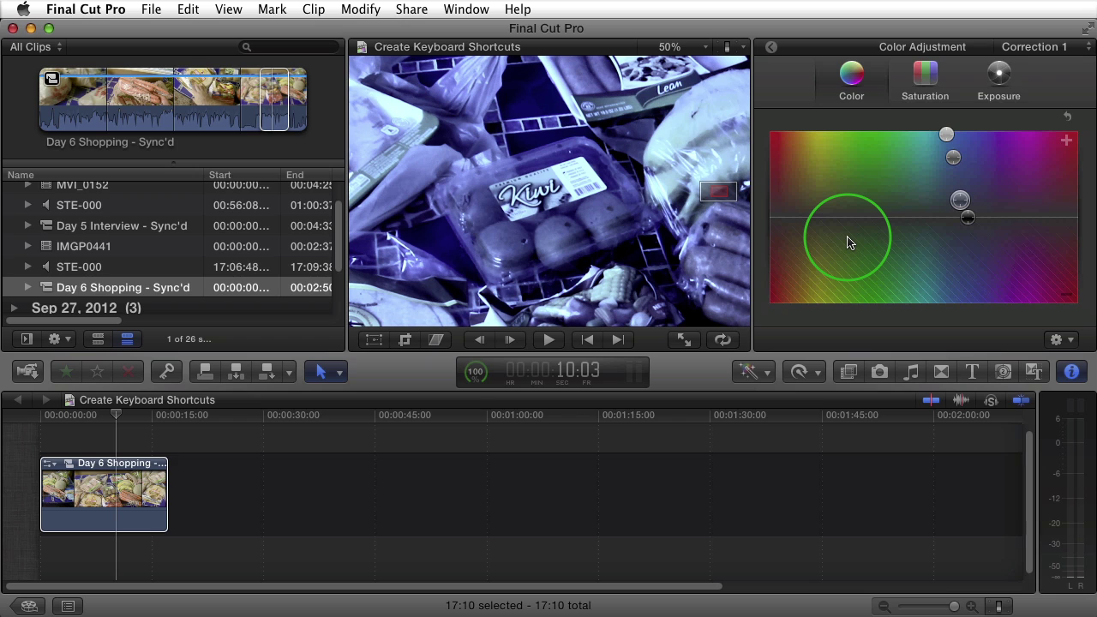
key("alt+super+b")
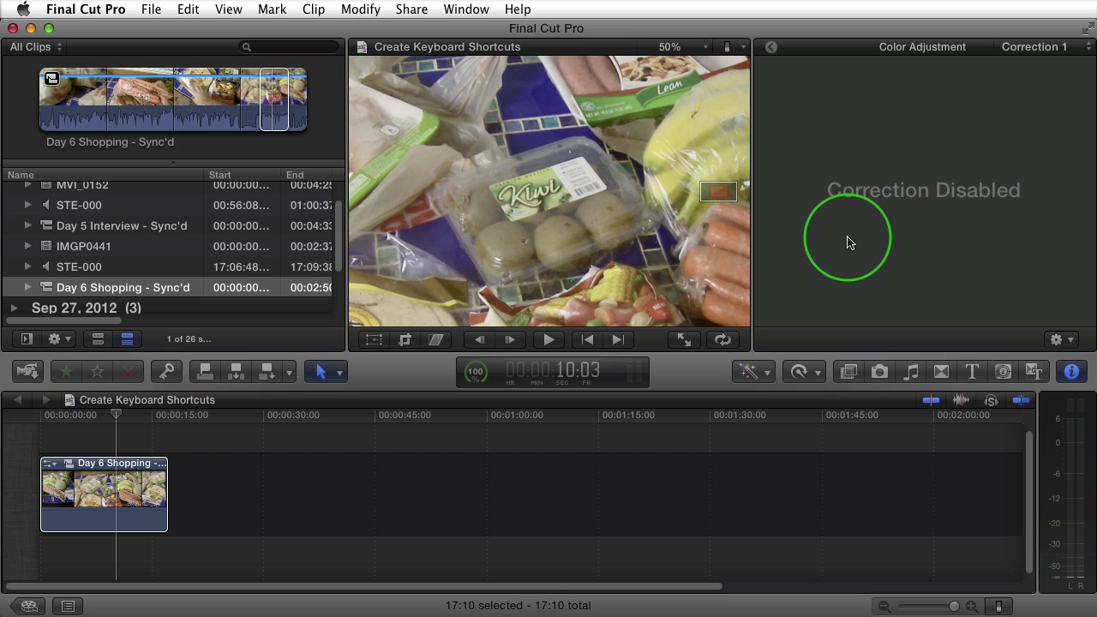
key("alt+super+b")
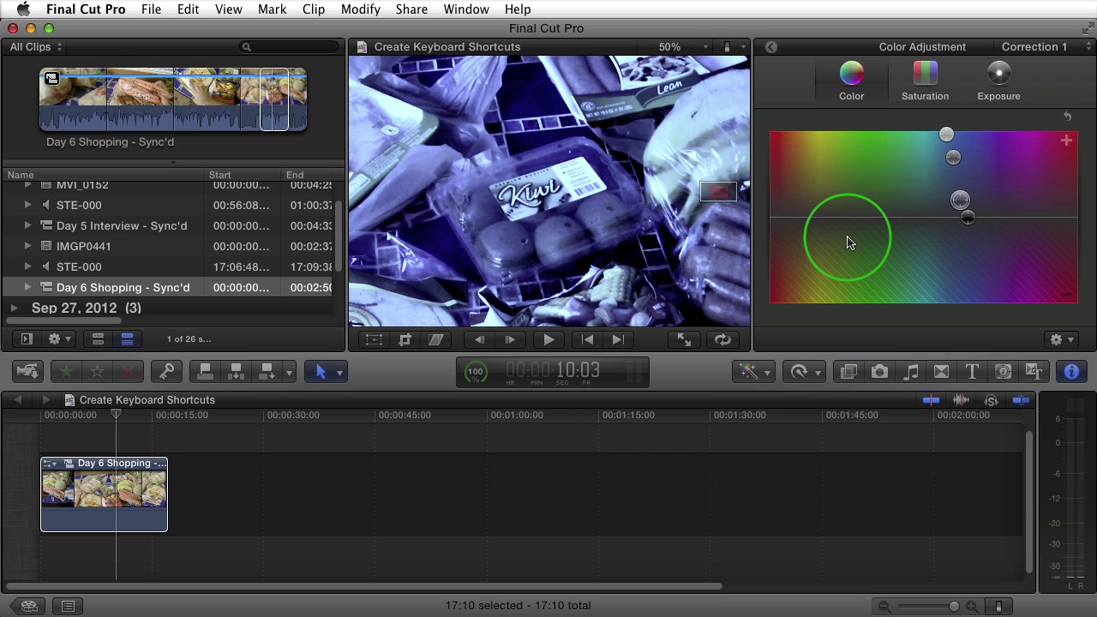